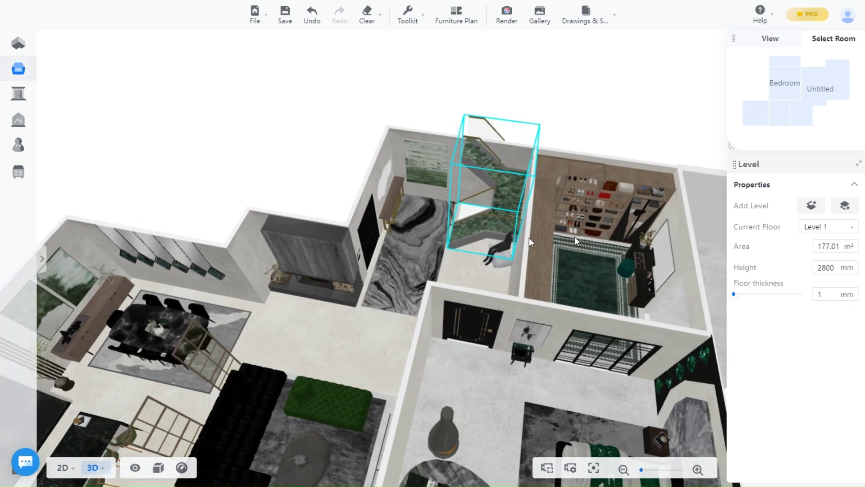
# - Switch to the Real-time Material Editor and look through the material templates of all categories
pyautogui.click(469, 229)
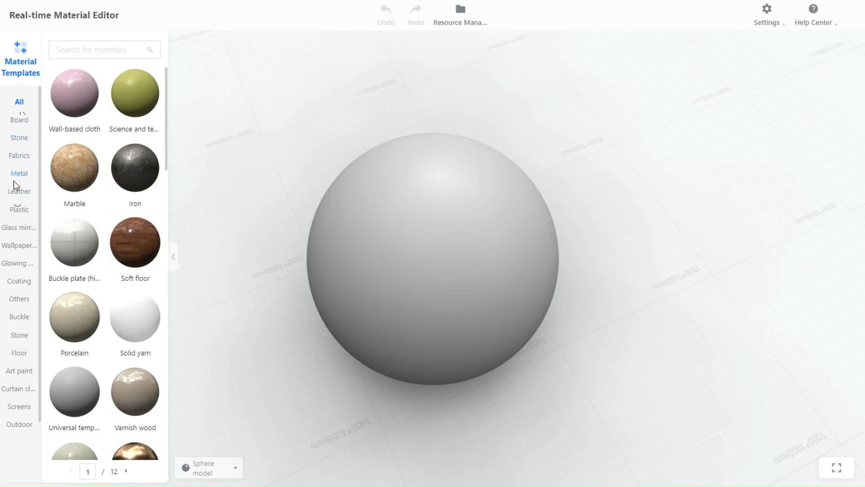
pyautogui.scroll(-1, 13, 316)
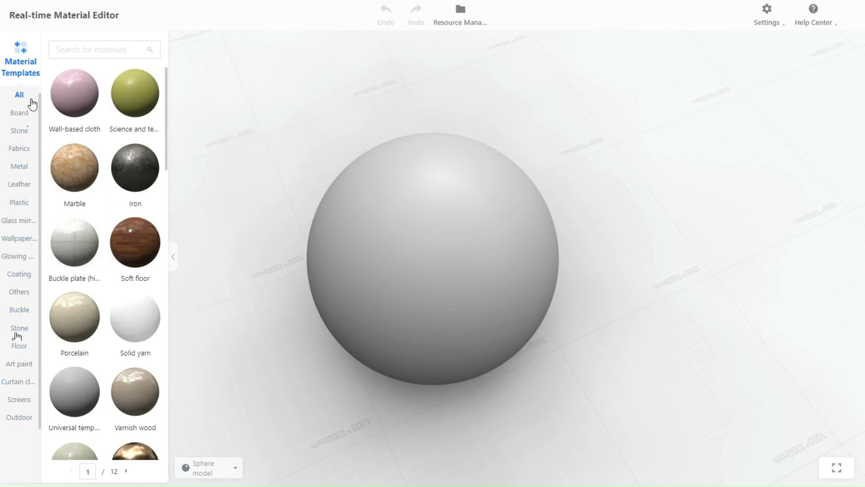
pyautogui.moveTo(691, 360); pyautogui.dragTo(455, 340)
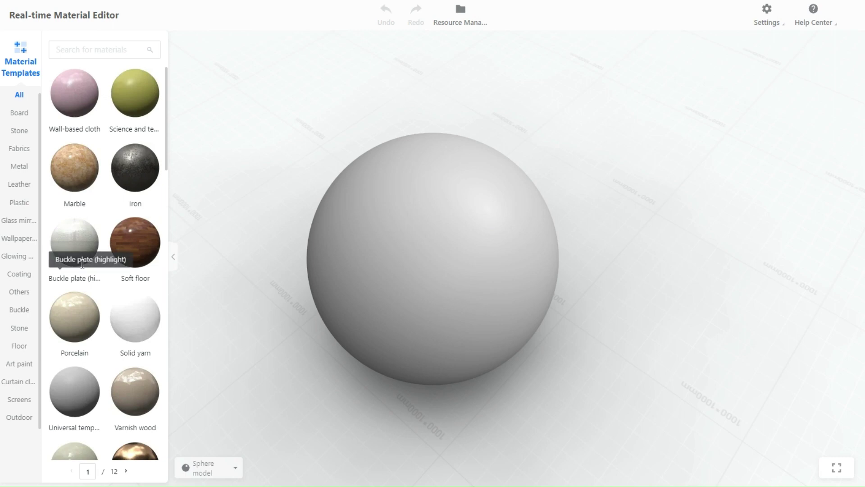
pyautogui.scroll(-3, 122, 388)
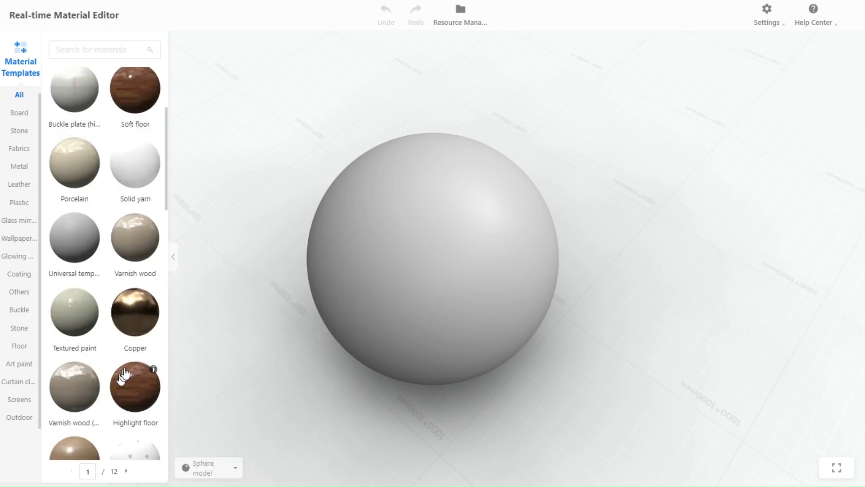
pyautogui.scroll(-1, 123, 358)
pyautogui.scroll(-2, 115, 376)
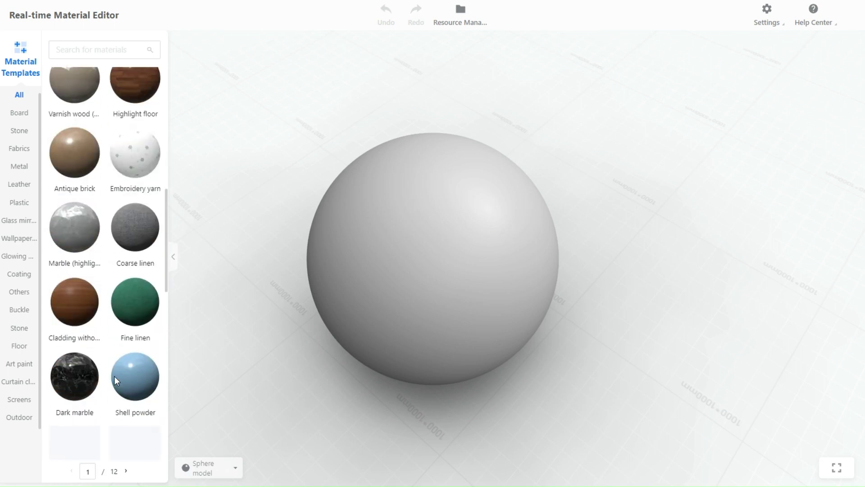
pyautogui.scroll(-2, 106, 363)
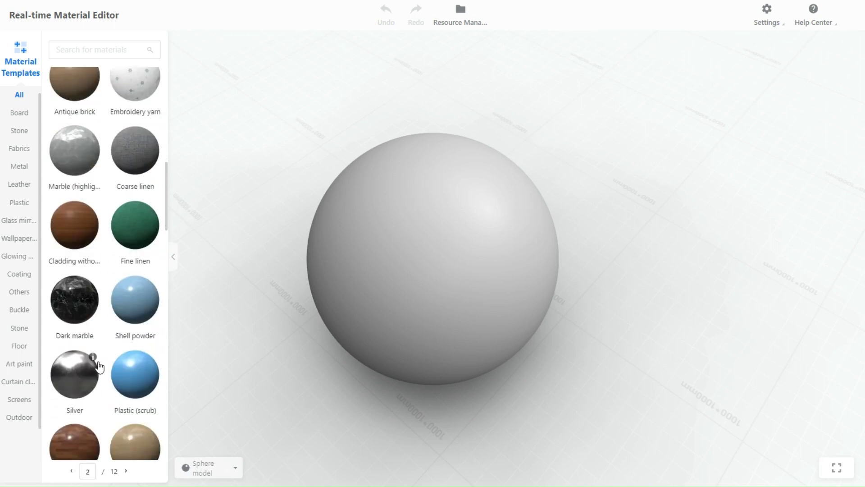
pyautogui.scroll(-3, 94, 370)
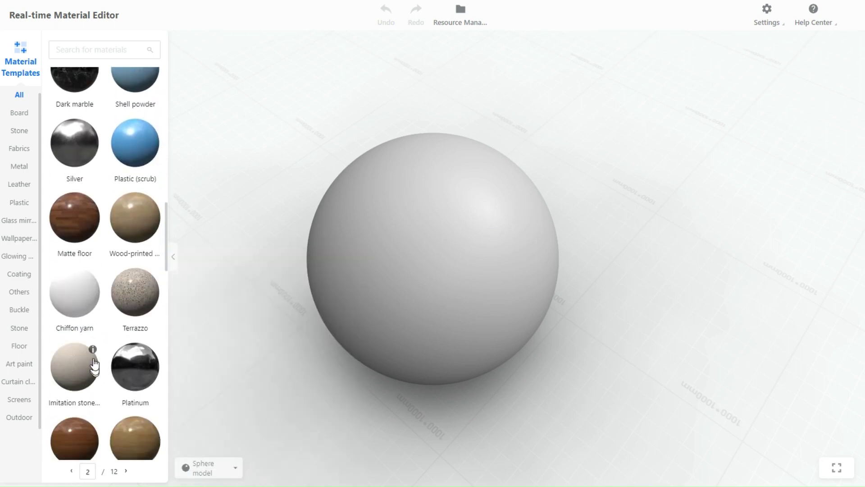
pyautogui.scroll(-4, 93, 362)
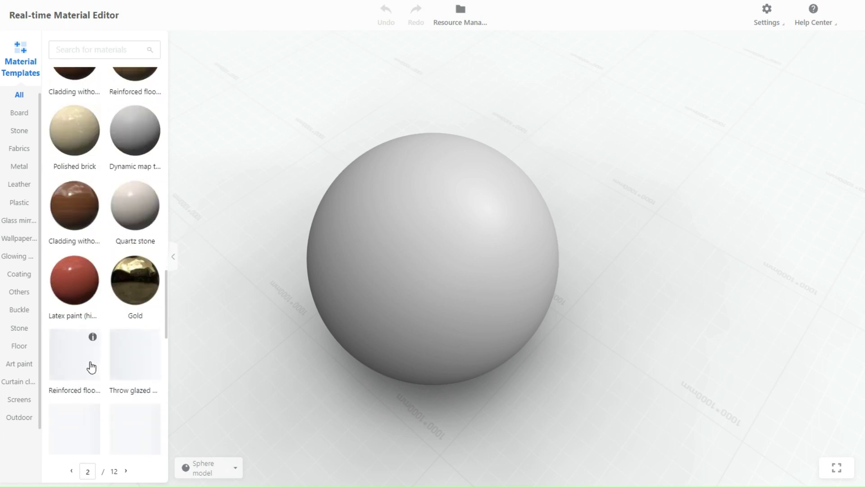
# - Load the dark green Silk template from the Fabrics category and inspect it on the fabric model
pyautogui.click(20, 149)
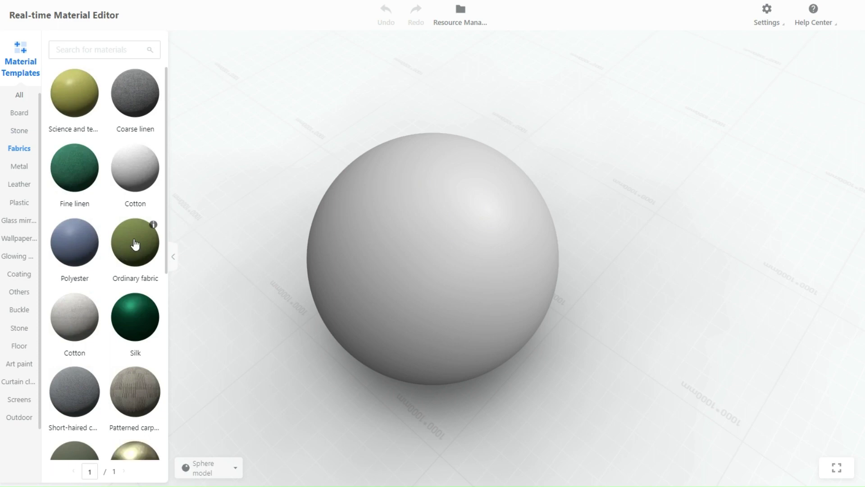
pyautogui.scroll(-2, 132, 356)
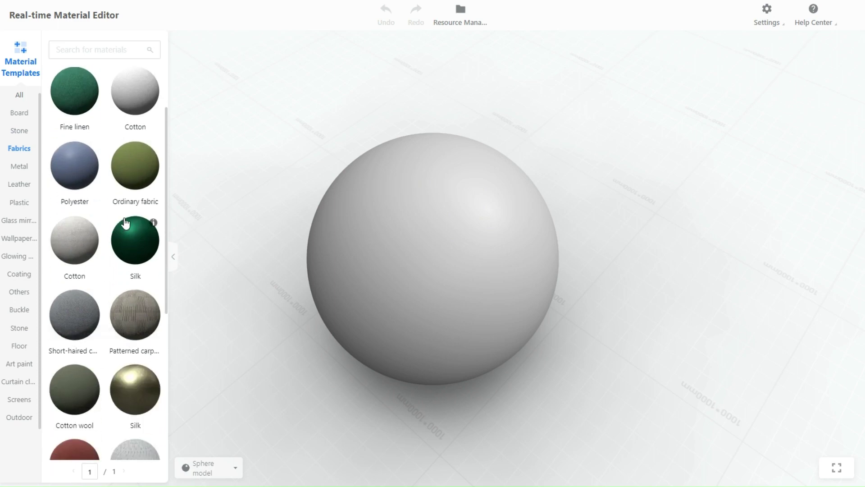
pyautogui.click(135, 253)
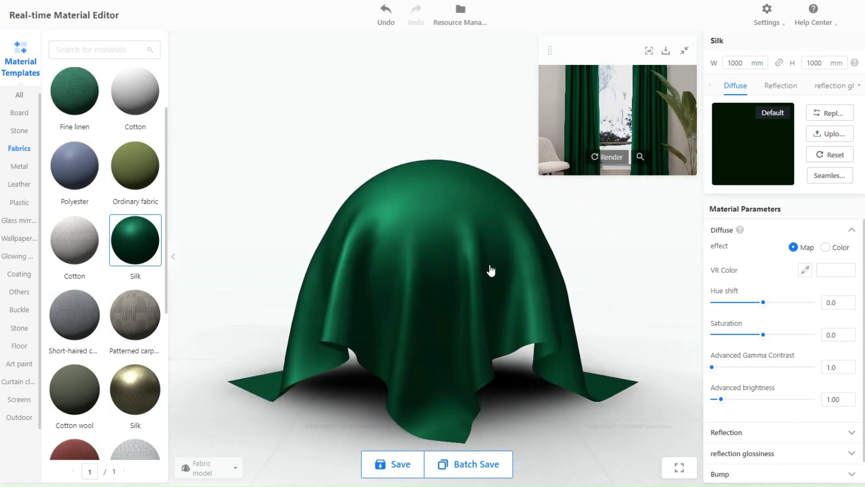
pyautogui.moveTo(589, 357); pyautogui.dragTo(318, 399)
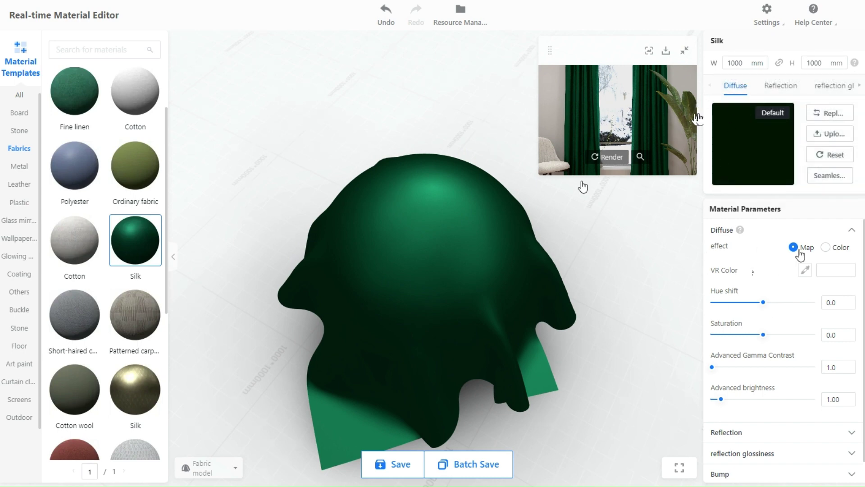
# - Try Color instead of Map as the diffuse effect of the Silk material and pick a red-toned diffuse color
pyautogui.moveTo(740, 231)
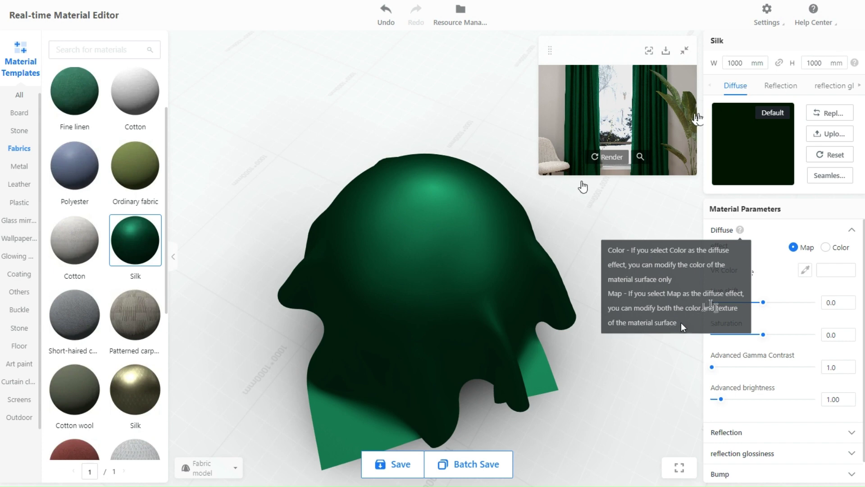
pyautogui.click(826, 247)
pyautogui.click(830, 274)
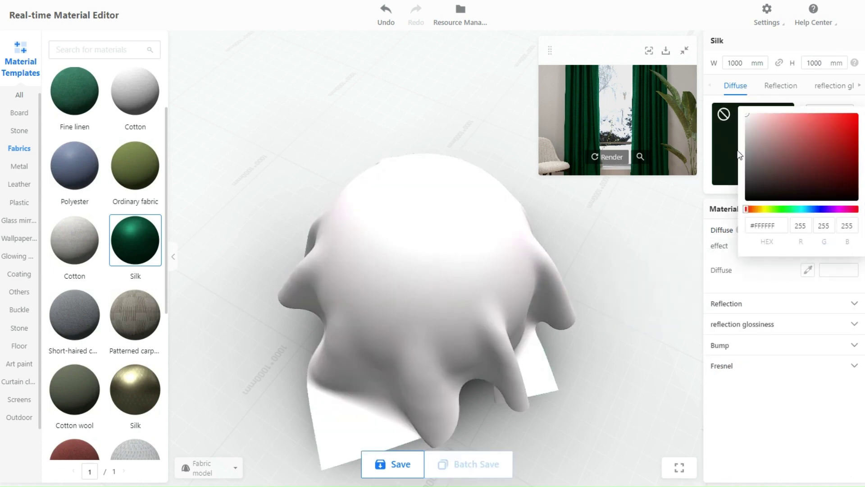
pyautogui.moveTo(792, 140); pyautogui.dragTo(834, 170)
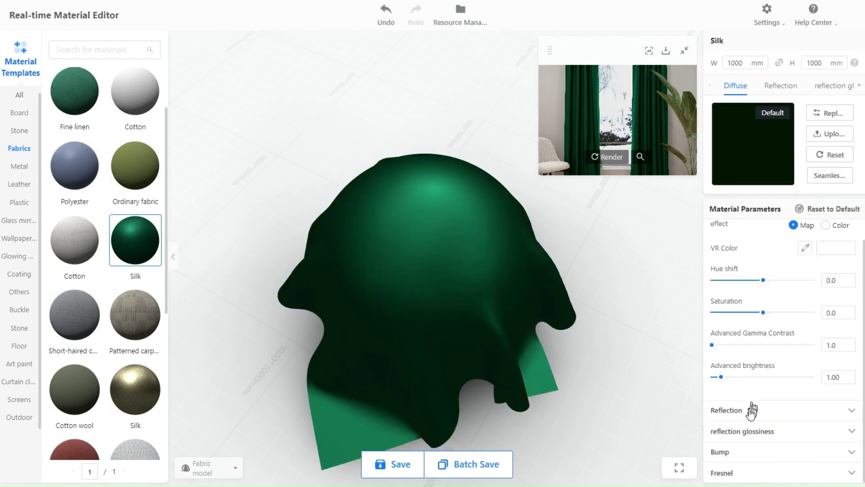
# - Set the brightness of the Silk material's reflection map to 1.9
pyautogui.click(750, 354)
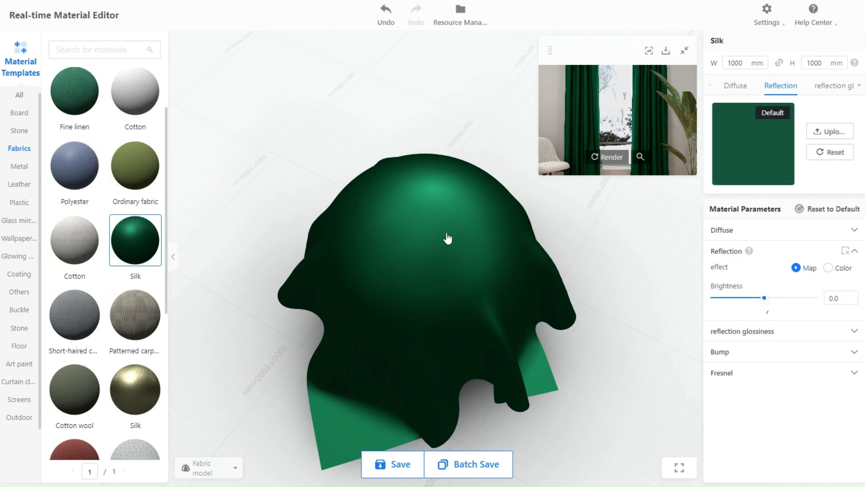
pyautogui.moveTo(765, 298)
pyautogui.mouseDown()
pyautogui.moveTo(820, 303)
pyautogui.moveTo(700, 306)
pyautogui.moveTo(776, 307)
pyautogui.moveTo(759, 299)
pyautogui.mouseUp()
# - Switch the reflection glossiness effect from Map to numeric value and inspect the fabric at 0.00
pyautogui.click(775, 331)
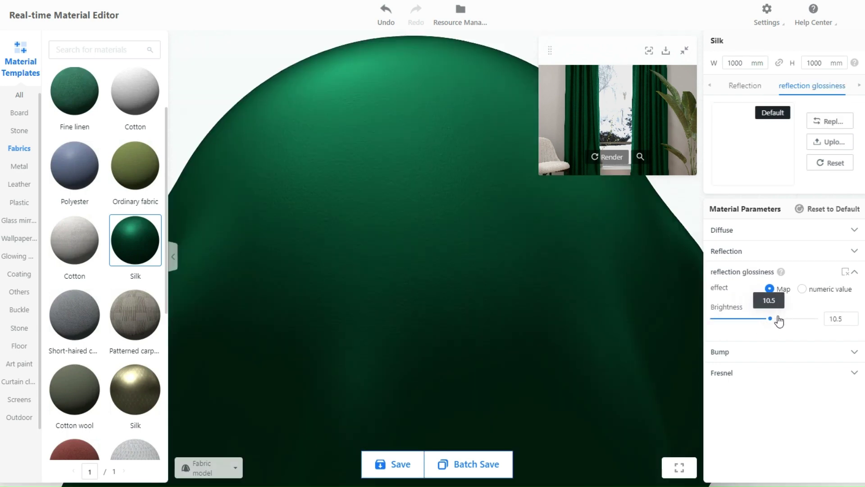
pyautogui.click(846, 273)
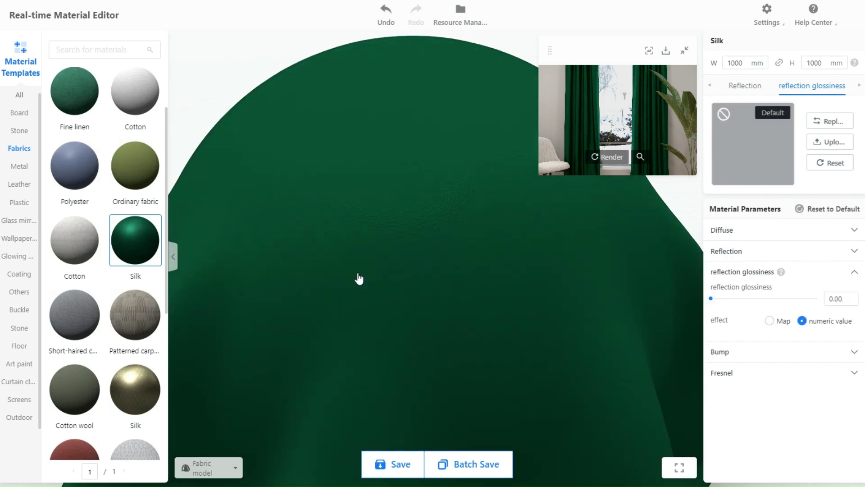
pyautogui.scroll(-6, 360, 278)
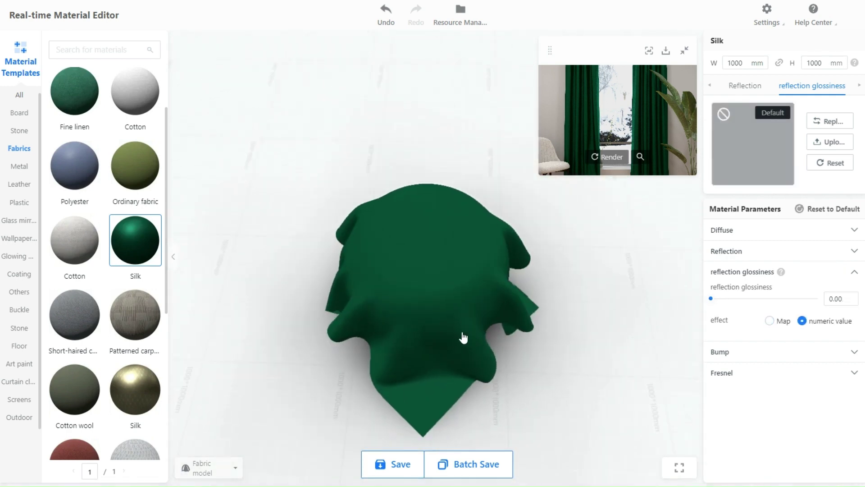
pyautogui.scroll(5, 450, 311)
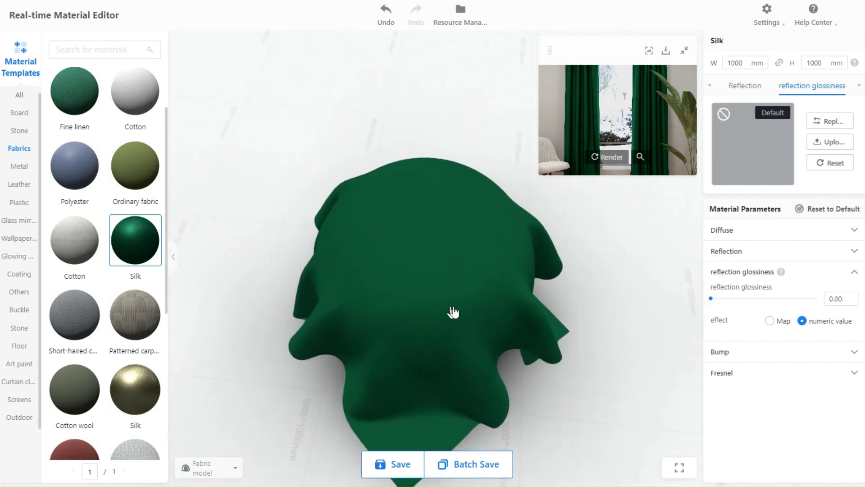
# - Try a reflection glossiness of 1.00 and inspect the fabric from another side
pyautogui.moveTo(711, 298); pyautogui.dragTo(863, 308)
pyautogui.moveTo(628, 371); pyautogui.dragTo(414, 336)
pyautogui.scroll(-5, 404, 313)
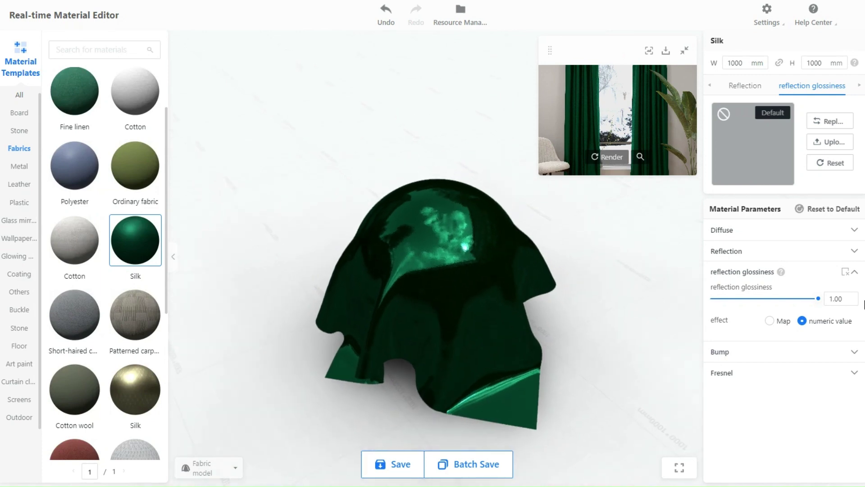
# - Set the reflection glossiness to 0.45 and check the sheen on the fabric
pyautogui.moveTo(818, 299); pyautogui.dragTo(759, 304)
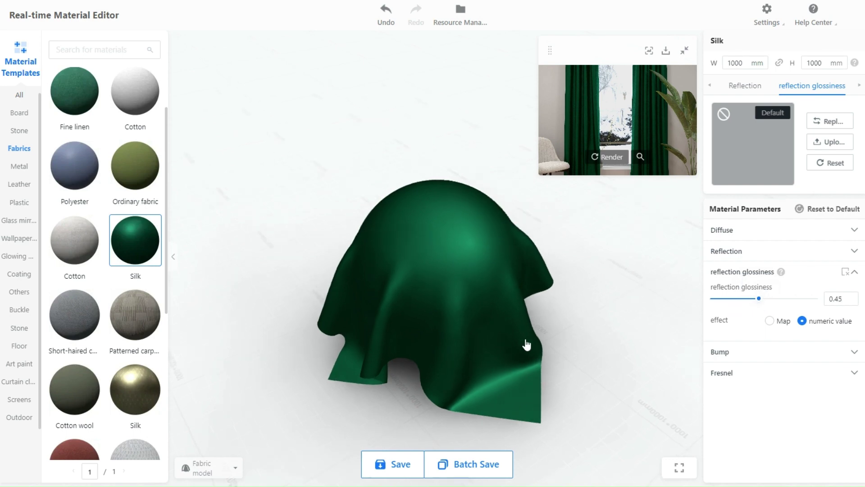
pyautogui.moveTo(624, 338); pyautogui.dragTo(537, 347)
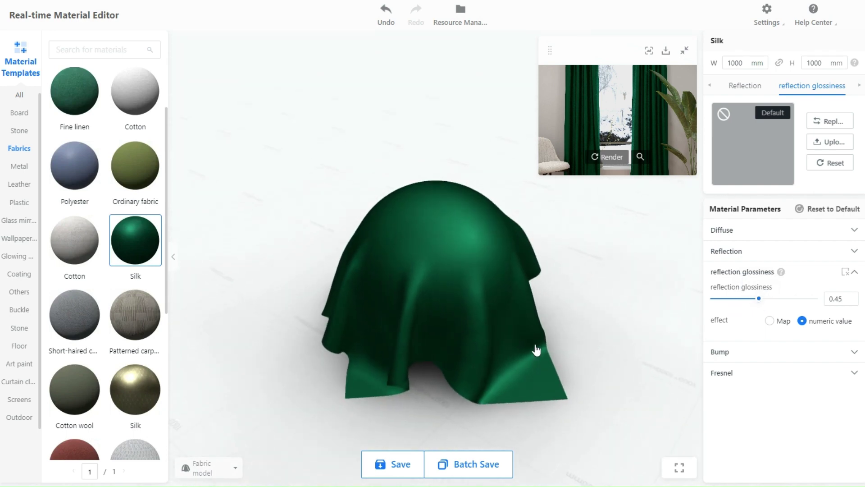
# - Try the uploaded dark green crystal image as the bump map and adjust its bump scale
pyautogui.click(737, 356)
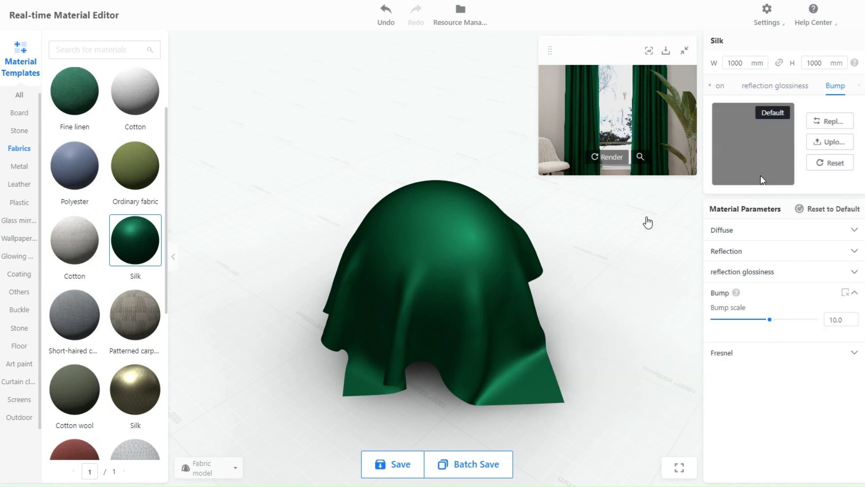
pyautogui.scroll(3, 616, 273)
pyautogui.click(827, 121)
pyautogui.click(653, 144)
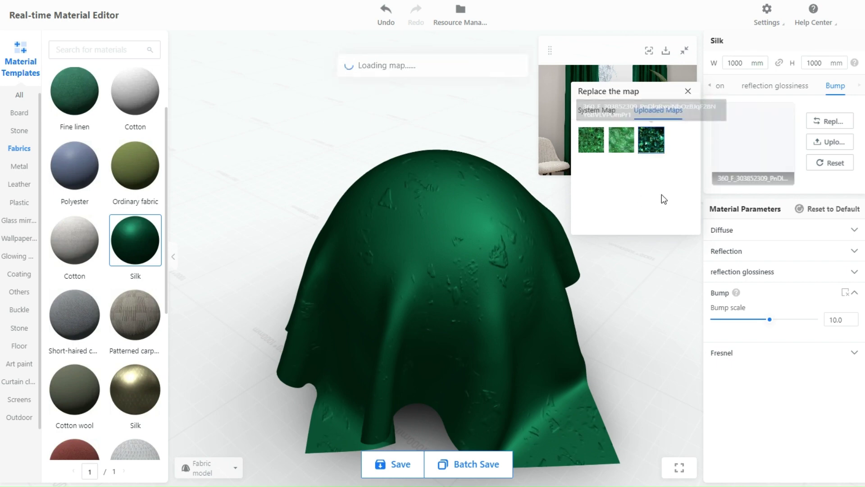
pyautogui.scroll(5, 419, 265)
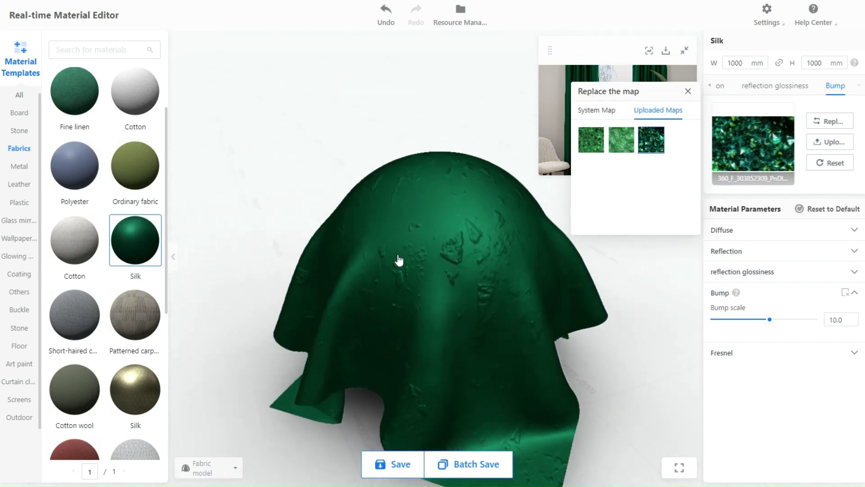
pyautogui.moveTo(771, 319)
pyautogui.mouseDown()
pyautogui.moveTo(794, 320)
pyautogui.moveTo(726, 329)
pyautogui.moveTo(760, 327)
pyautogui.mouseUp()
pyautogui.scroll(-5, 408, 332)
pyautogui.moveTo(344, 246); pyautogui.dragTo(499, 265)
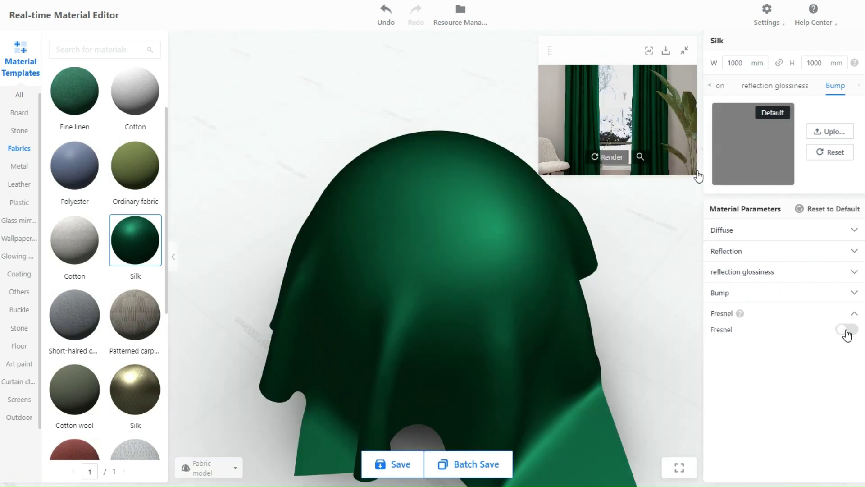
# - Try Fresnel on the Silk material with a Fresnel ior of 100.0, and turn it off again
pyautogui.click(846, 330)
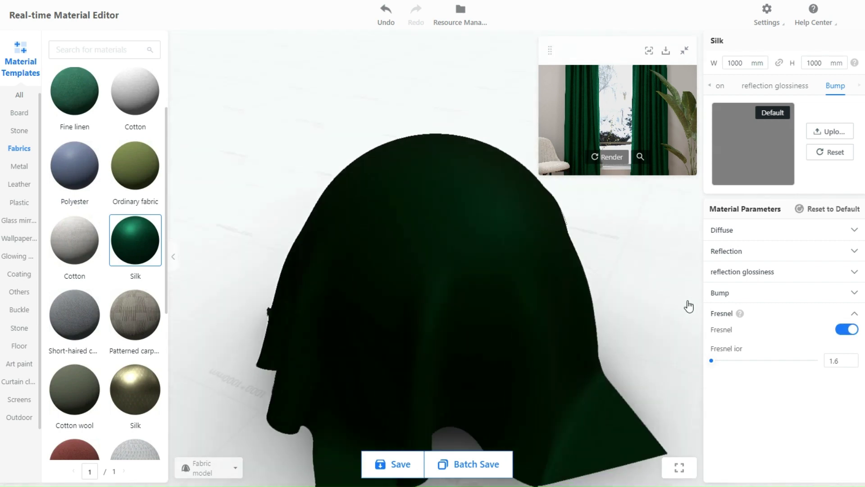
pyautogui.moveTo(712, 361); pyautogui.dragTo(841, 360)
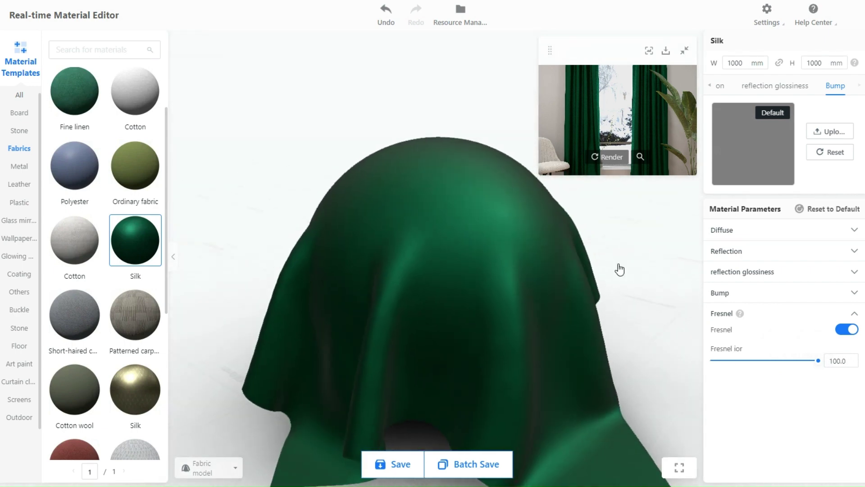
pyautogui.click(847, 329)
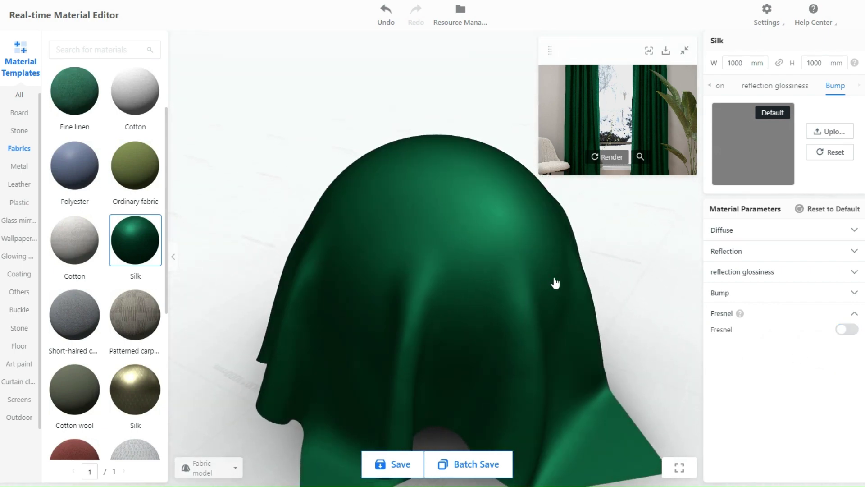
# - Review the reflection parameters and examine the fabric model from above and from the side
pyautogui.click(856, 253)
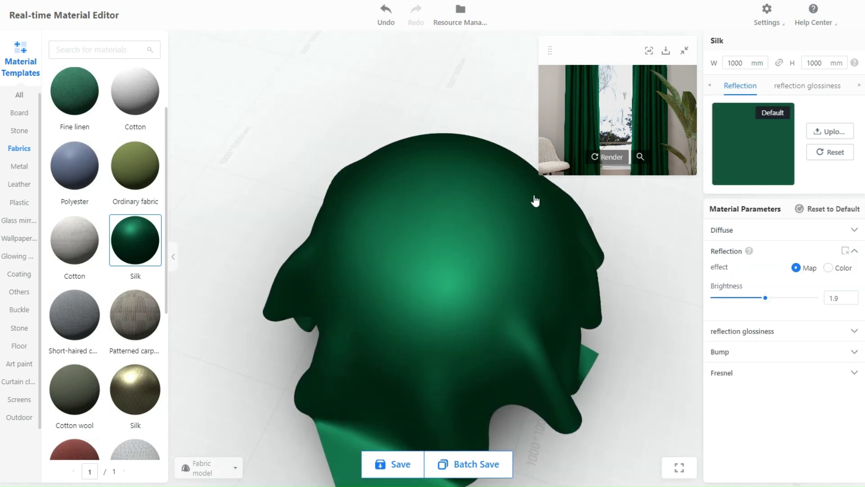
pyautogui.moveTo(521, 405); pyautogui.dragTo(550, 280)
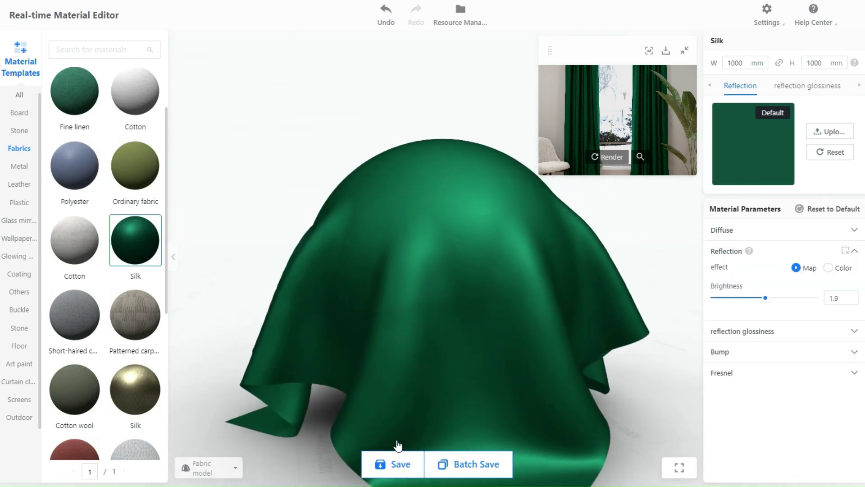
# - Open the save settings for the Silk material, check the render category choices and cancel the save
pyautogui.click(391, 468)
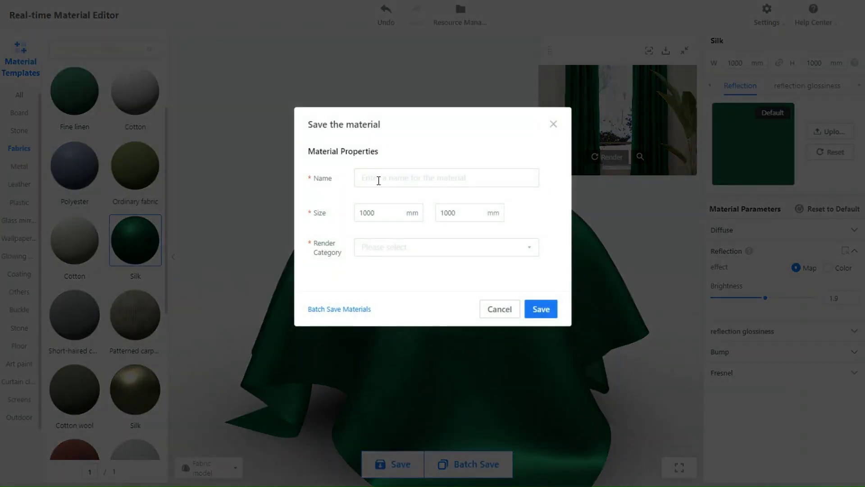
pyautogui.click(404, 250)
pyautogui.click(606, 314)
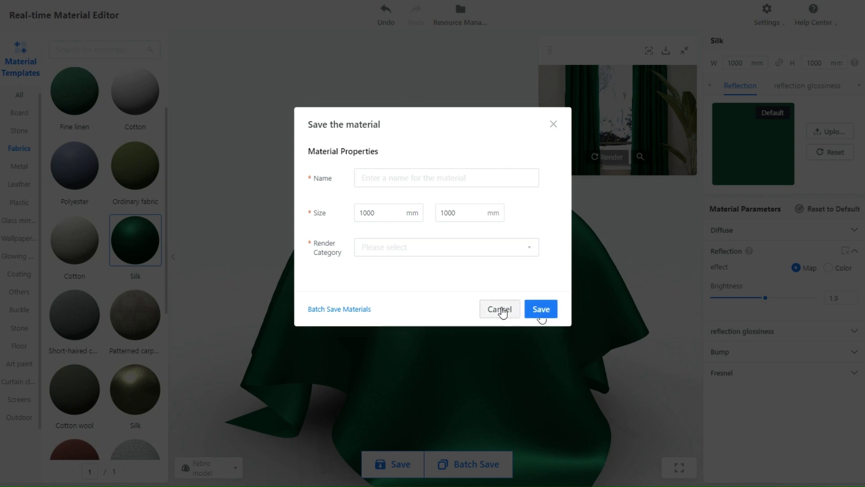
pyautogui.click(502, 310)
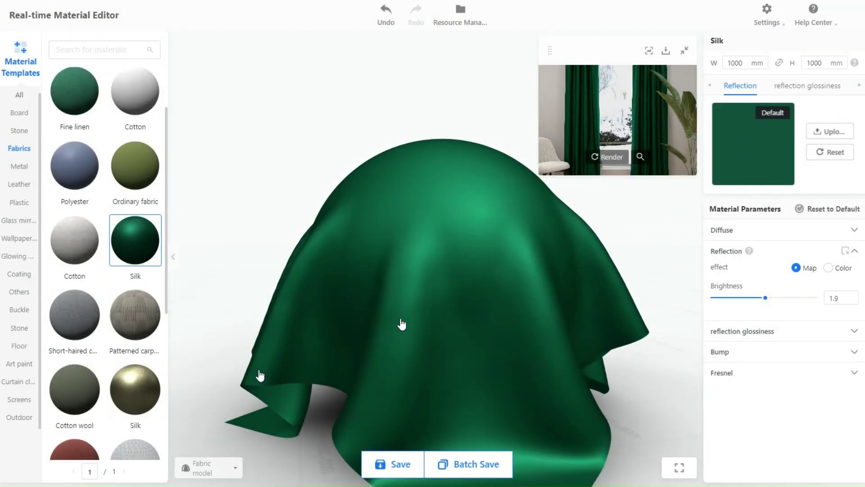
# - Try the Dark marble's reflection brightness at 100 and at -100, and inspect the sphere model
pyautogui.scroll(-3, 94, 300)
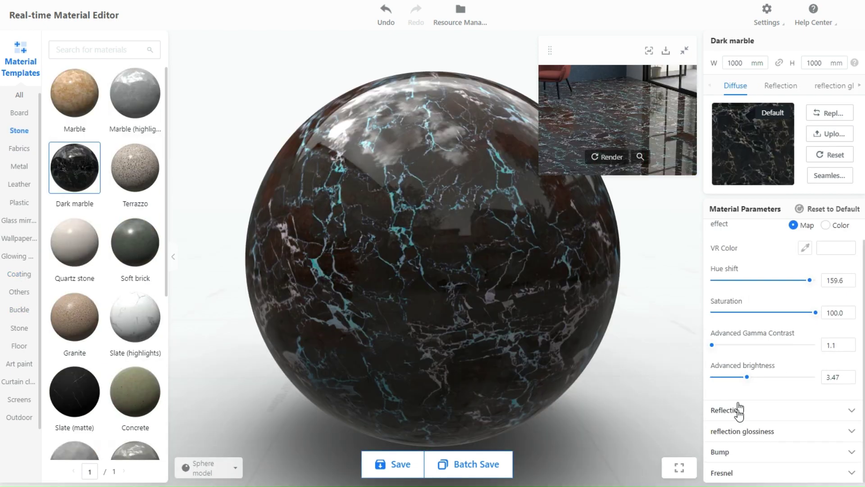
pyautogui.click(738, 410)
pyautogui.moveTo(763, 300); pyautogui.dragTo(826, 298)
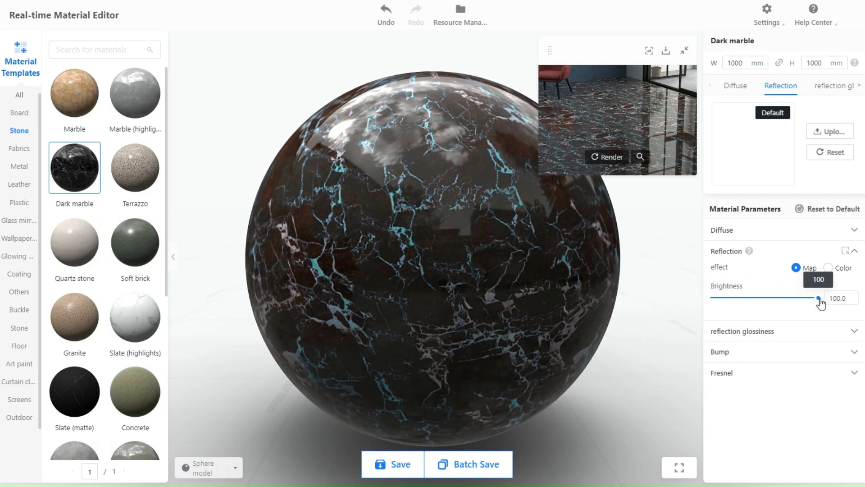
pyautogui.moveTo(821, 304); pyautogui.dragTo(692, 308)
pyautogui.moveTo(409, 202); pyautogui.dragTo(558, 369)
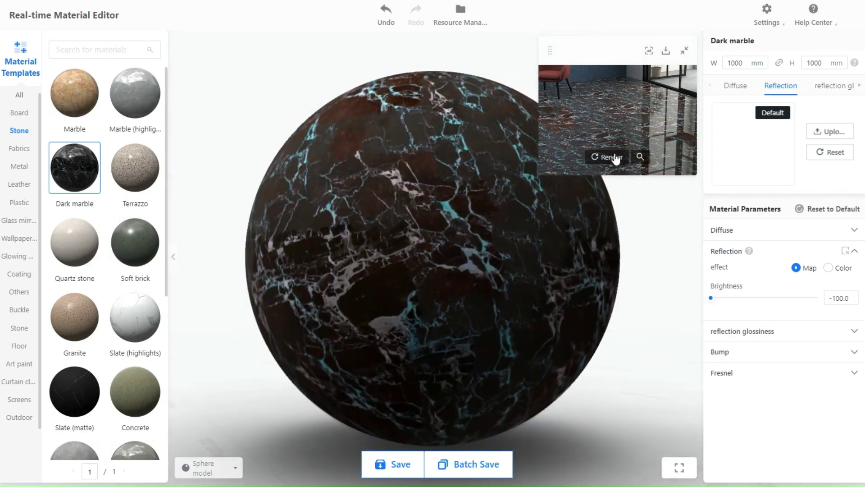
# - Render the floor scene with the non-reflective marble, examine the enlarged image and close it
pyautogui.click(613, 156)
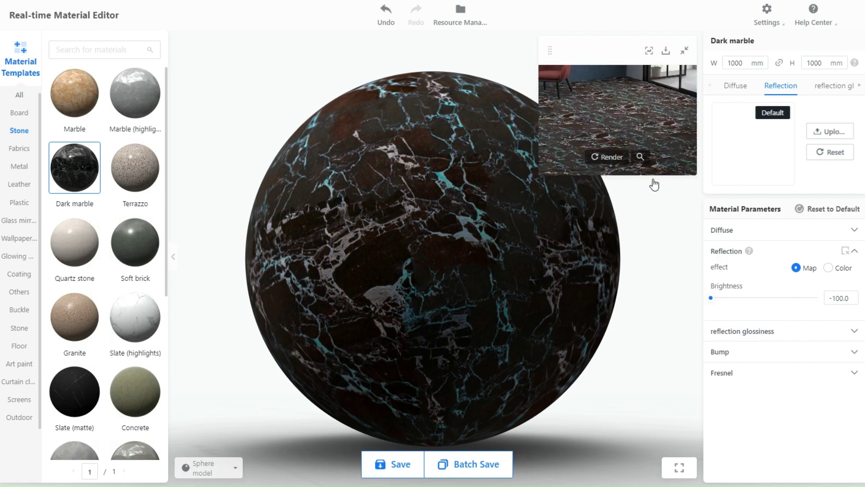
pyautogui.click(639, 156)
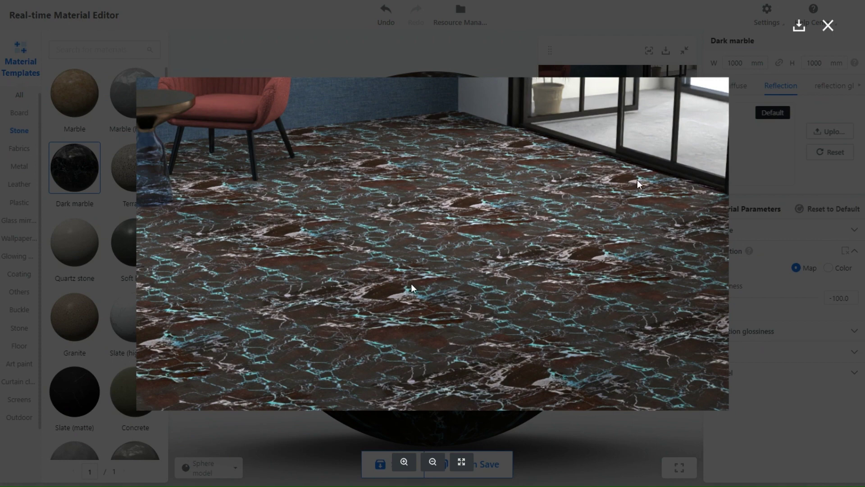
pyautogui.click(828, 25)
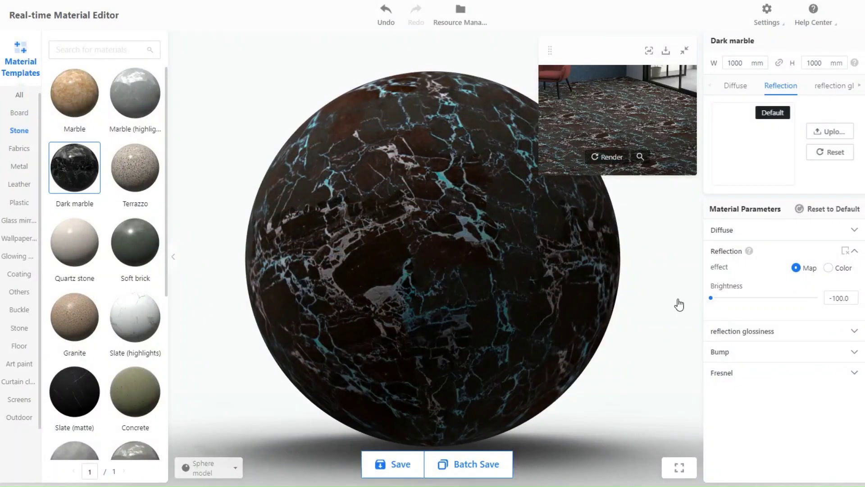
# - Raise the marble's reflection brightness to -16.4 and preview the material on the panel, fabric and square models
pyautogui.moveTo(711, 298); pyautogui.dragTo(757, 303)
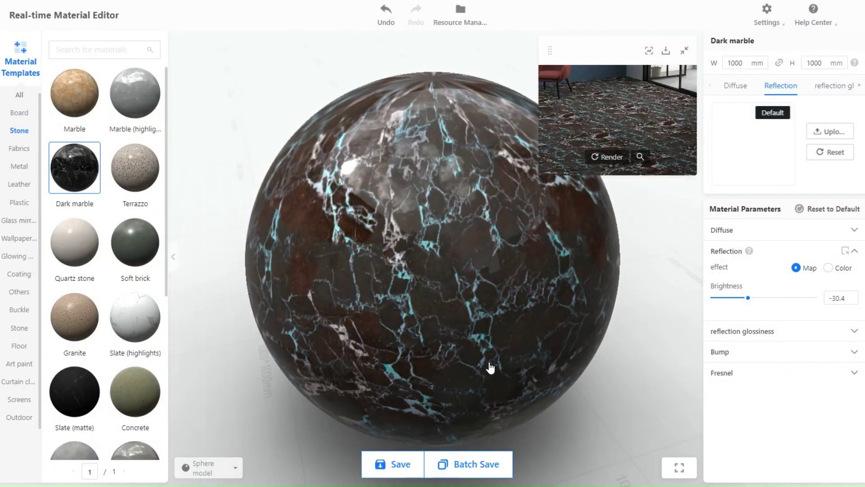
pyautogui.click(784, 330)
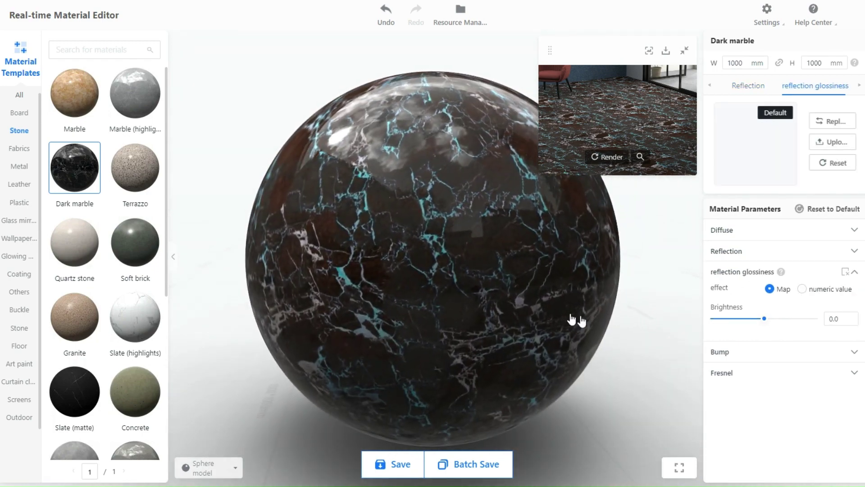
pyautogui.click(184, 473)
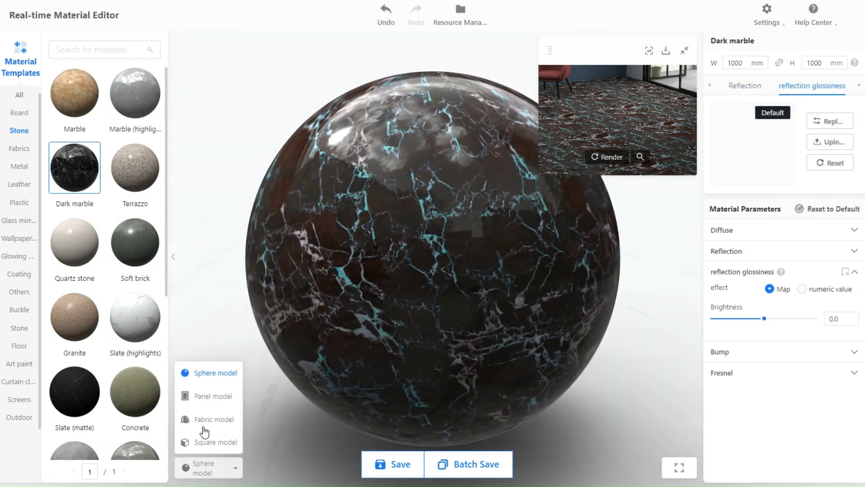
pyautogui.click(224, 397)
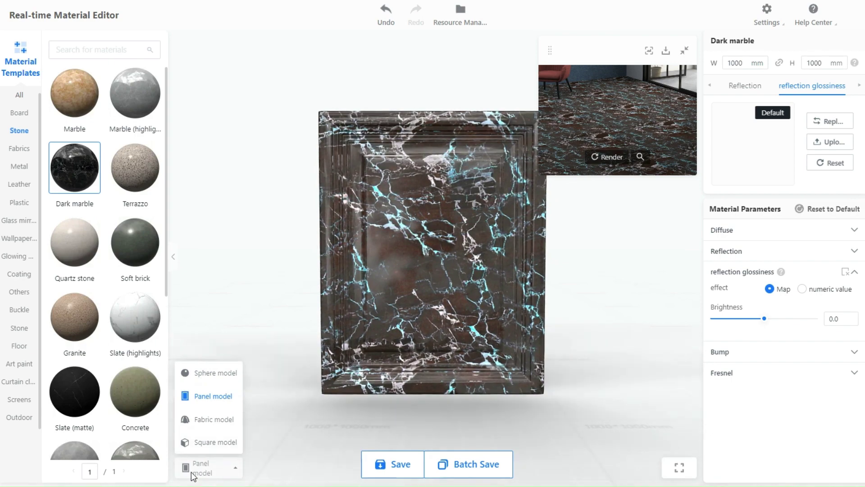
pyautogui.click(219, 419)
pyautogui.click(208, 443)
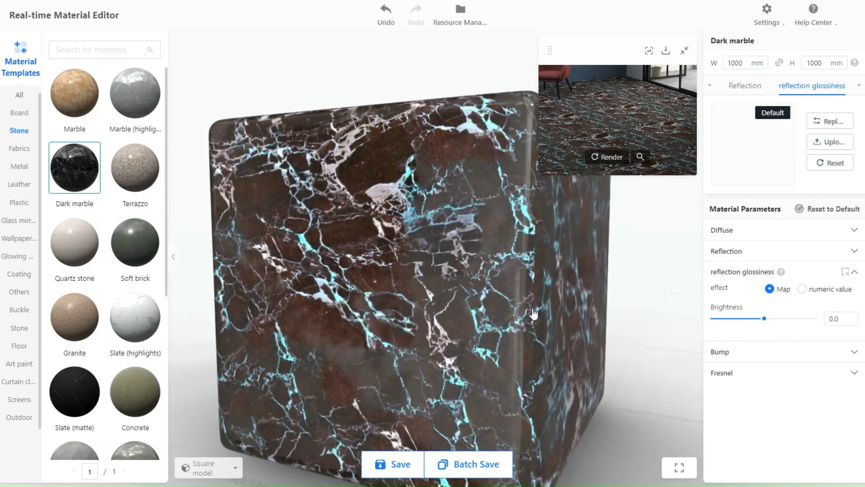
# - Try the reflection glossiness brightness at -100, set it to 1.4 and check the marble on the cube
pyautogui.moveTo(773, 324); pyautogui.dragTo(711, 320)
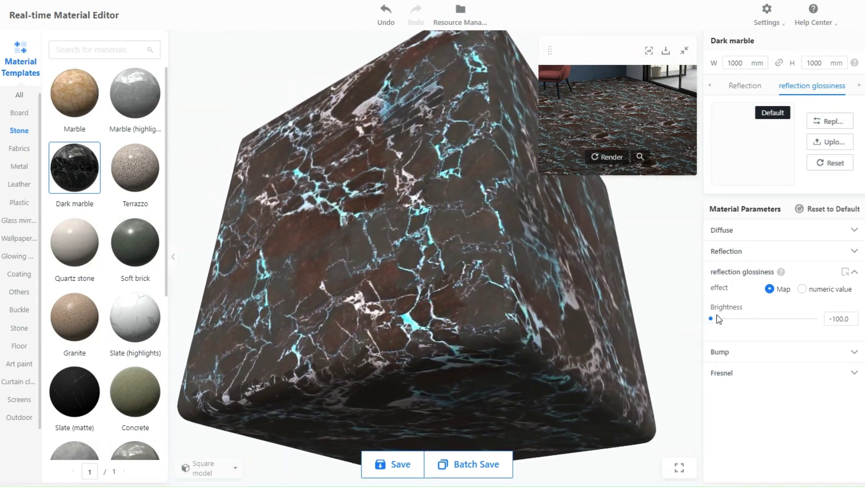
pyautogui.click(717, 320)
pyautogui.moveTo(718, 323); pyautogui.dragTo(756, 299)
pyautogui.click(742, 251)
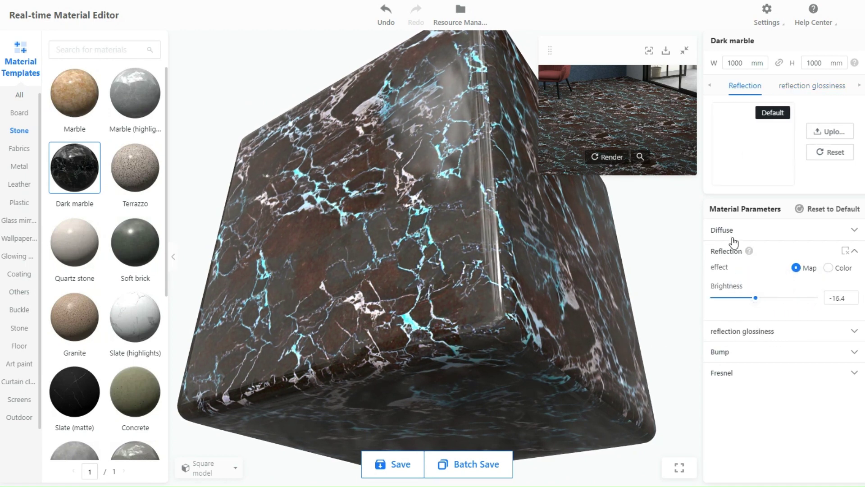
pyautogui.click(750, 331)
pyautogui.moveTo(430, 246); pyautogui.dragTo(558, 238)
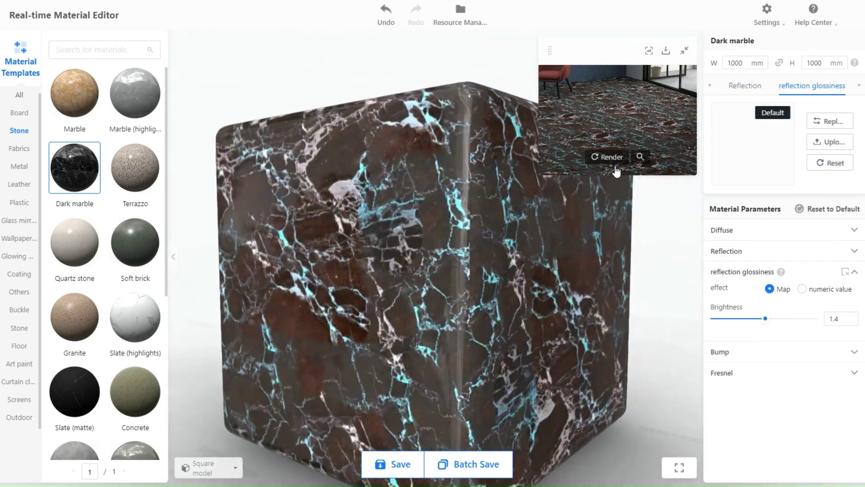
# - Render the floor scene with the adjusted reflection and glossiness and examine the enlarged image
pyautogui.click(640, 158)
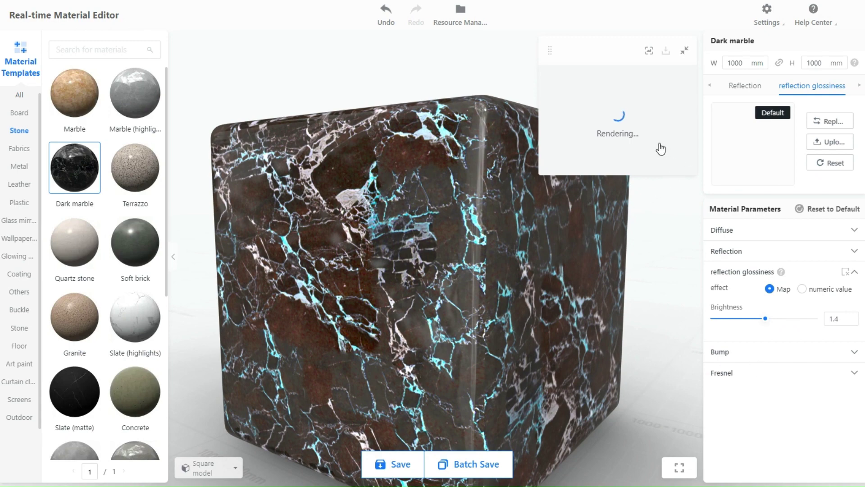
pyautogui.click(639, 158)
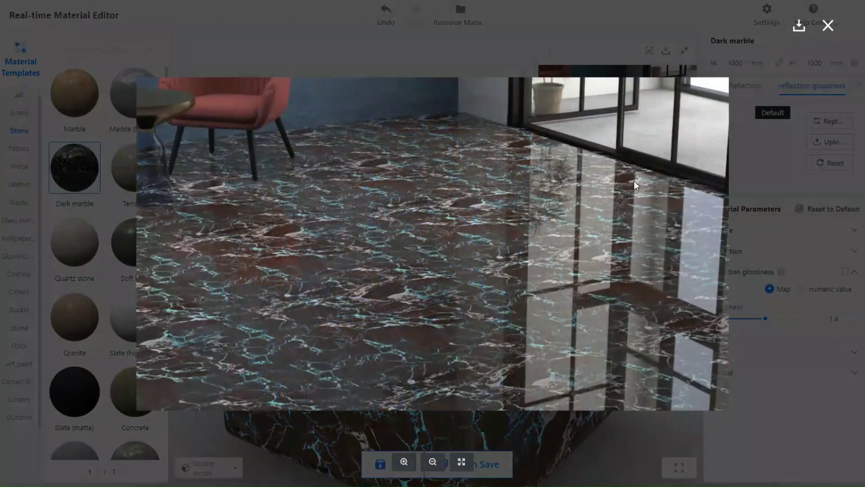
pyautogui.click(823, 403)
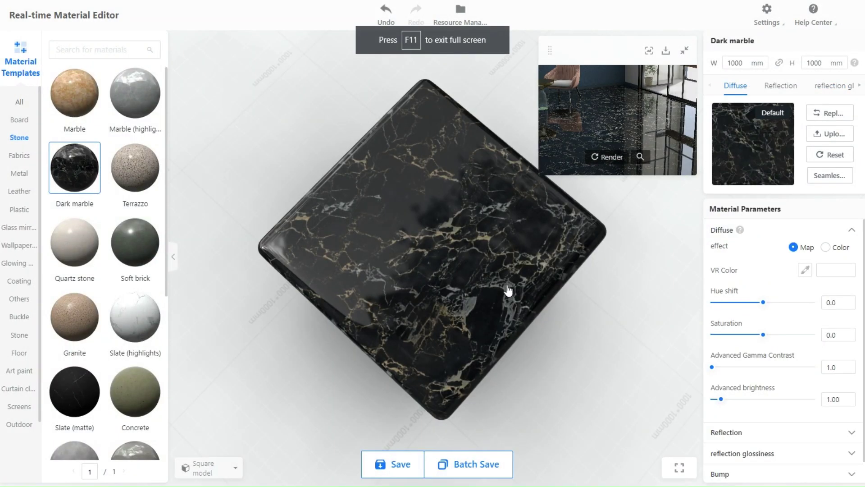
# - Set the default Dark marble's reflection brightness to -100 and inspect the square model
pyautogui.moveTo(509, 291); pyautogui.dragTo(449, 176)
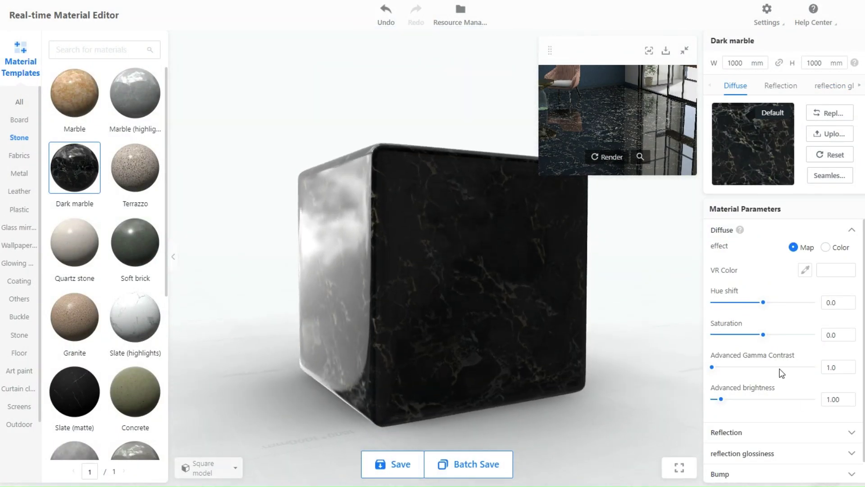
pyautogui.click(735, 434)
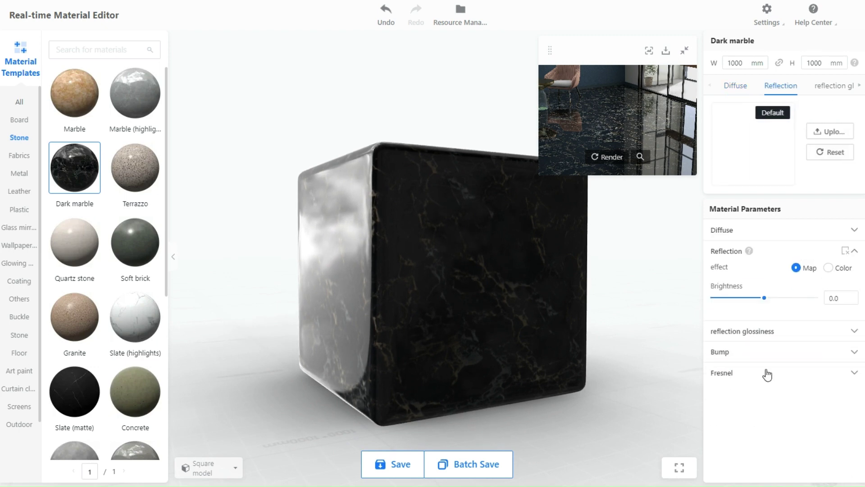
pyautogui.moveTo(764, 298); pyautogui.dragTo(668, 302)
pyautogui.moveTo(528, 298); pyautogui.dragTo(479, 202)
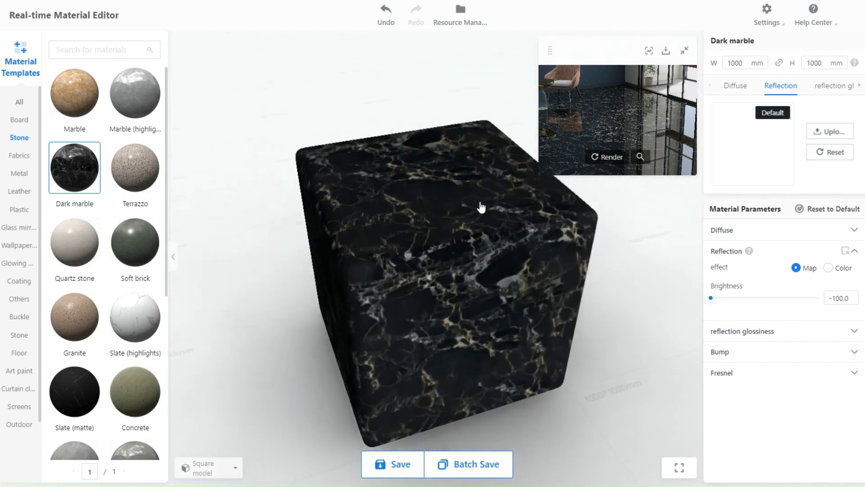
# - Save the material as "black marble non reflective" in the Floor render category
pyautogui.click(407, 467)
pyautogui.click(380, 179)
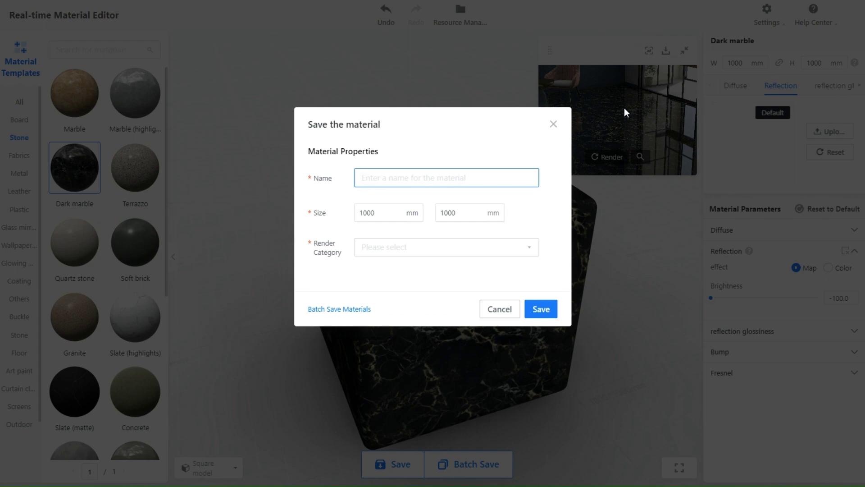
pyautogui.write('black marble non reflective')
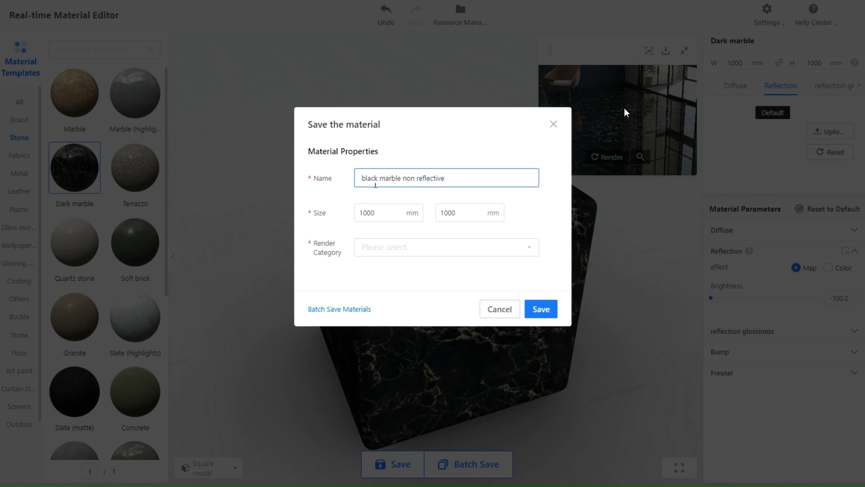
pyautogui.click(386, 254)
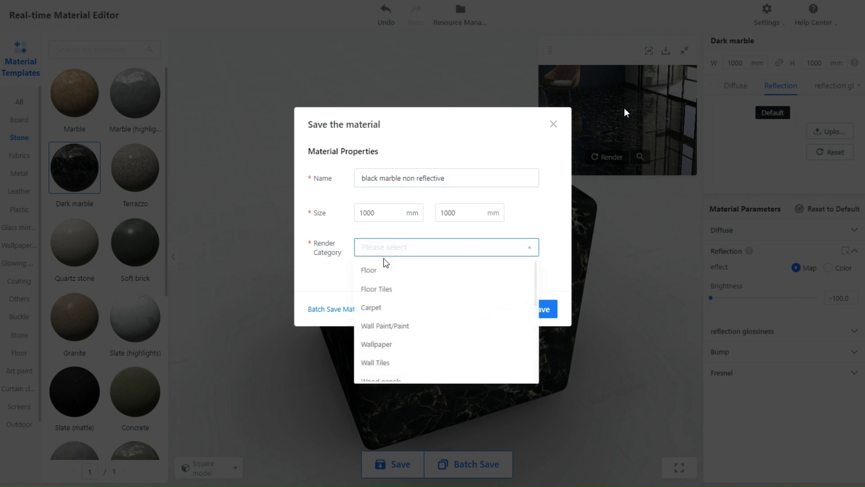
pyautogui.click(390, 272)
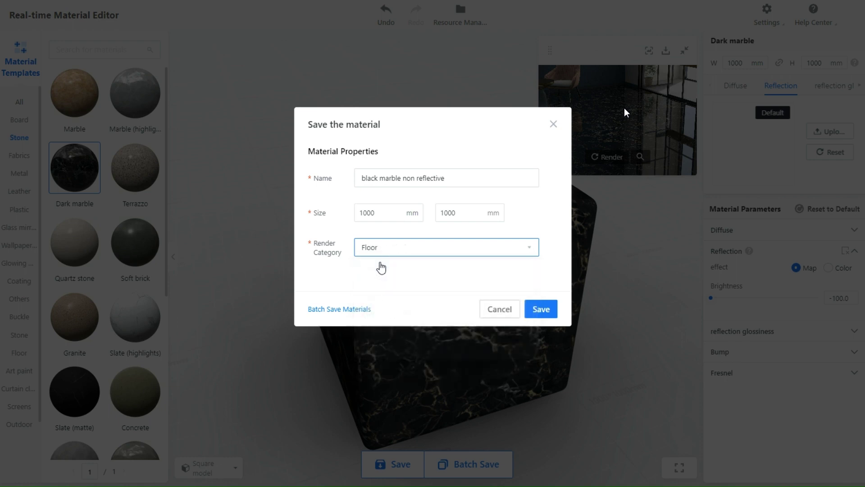
pyautogui.click(548, 311)
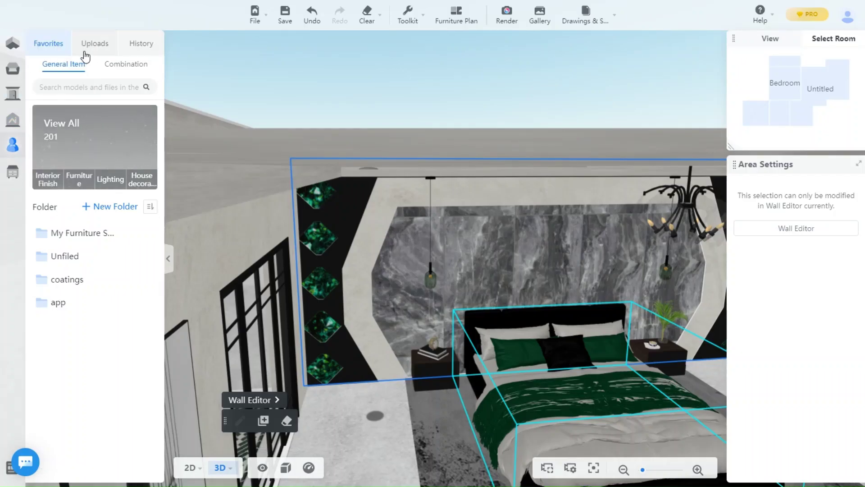
# - Show the uploaded materials in the room design and preview the details of the green emerald stone
pyautogui.click(108, 49)
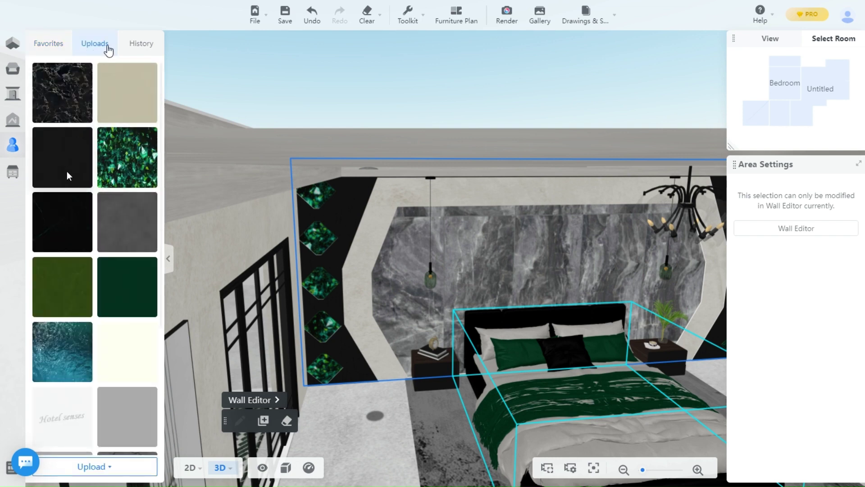
pyautogui.moveTo(85, 78)
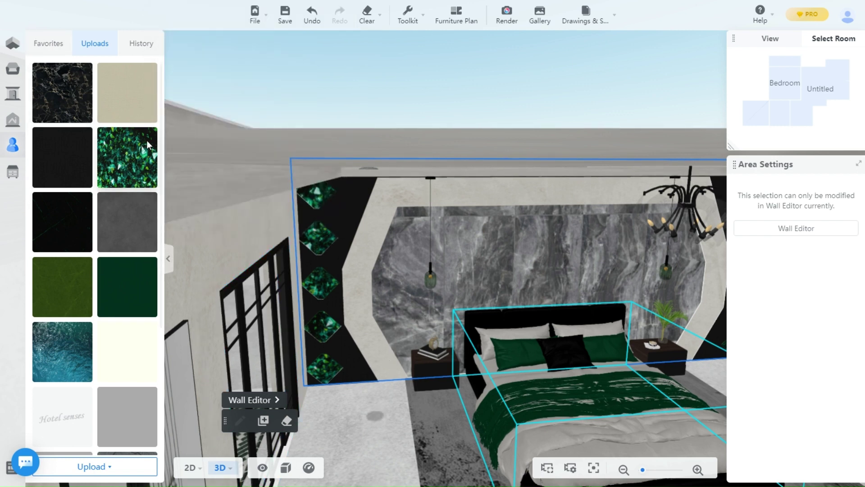
pyautogui.moveTo(150, 138)
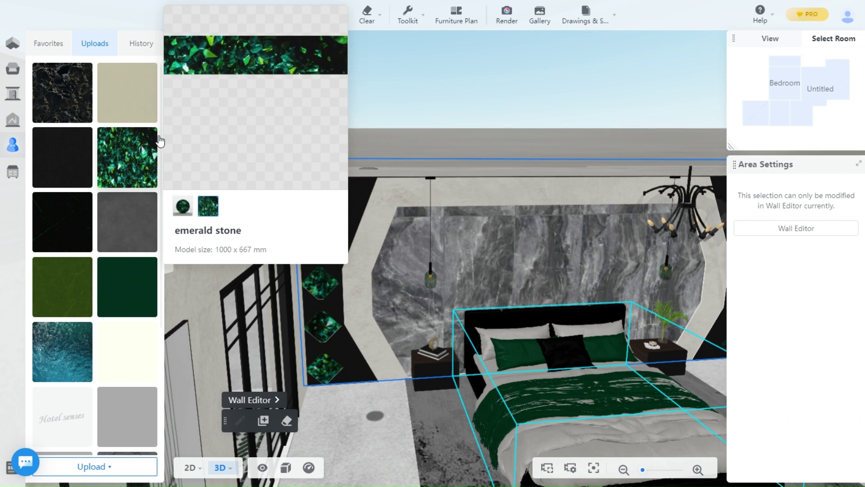